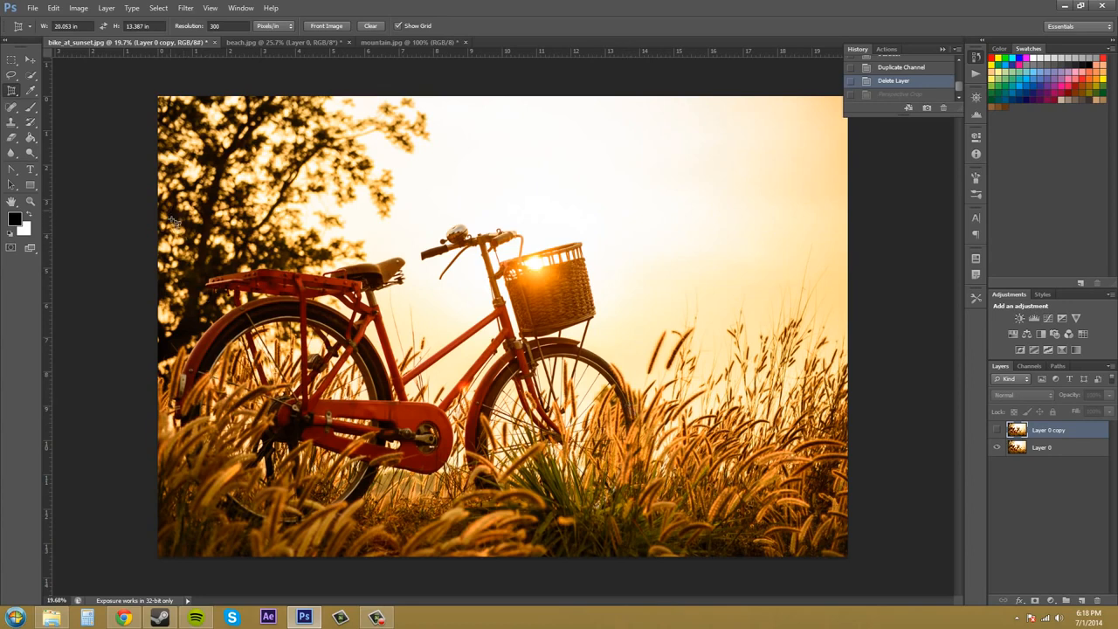
- Frame the bicycle with a perspective crop area and skew its corners so the frame narrows toward the front wheel
drag(171, 209, 657, 533)
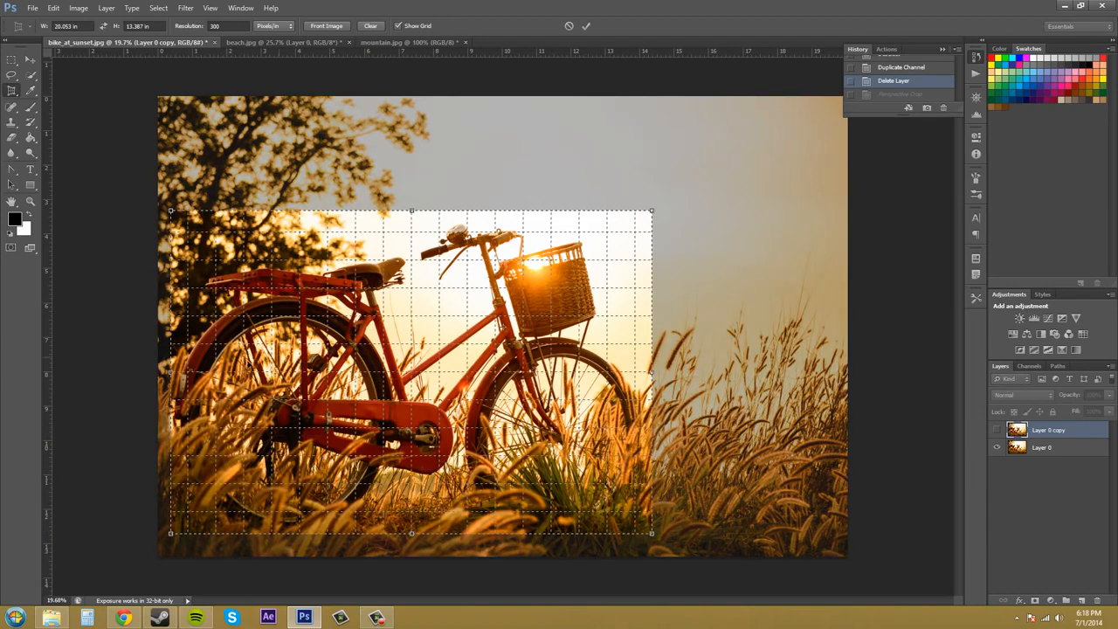
drag(172, 374, 168, 372)
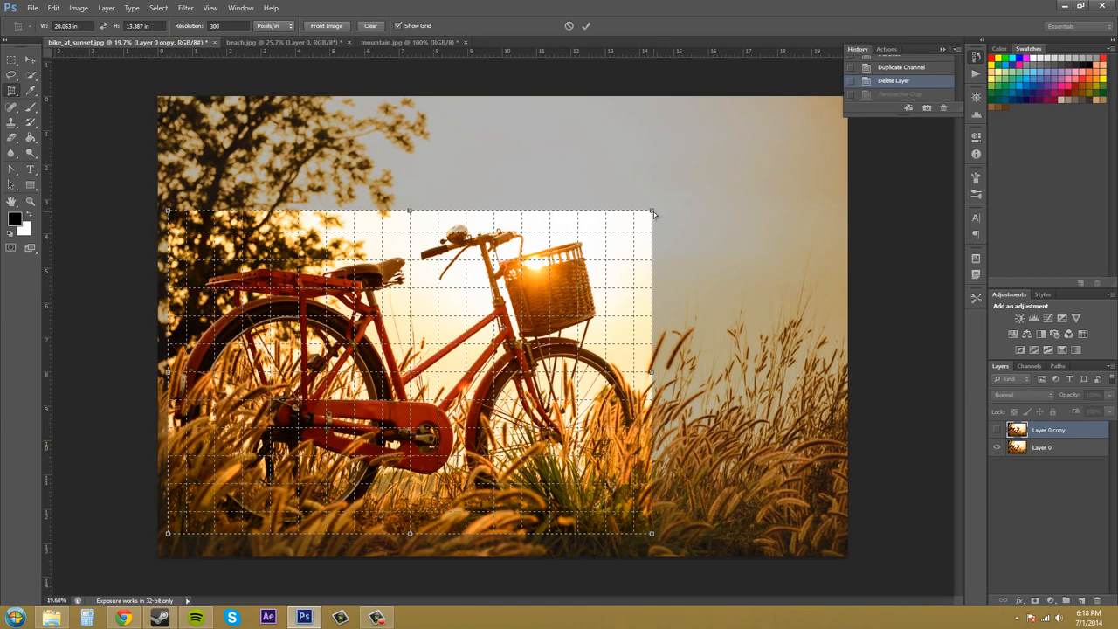
mouse_move(652, 213)
mouse_down()
mouse_move(641, 236)
mouse_move(653, 229)
mouse_up()
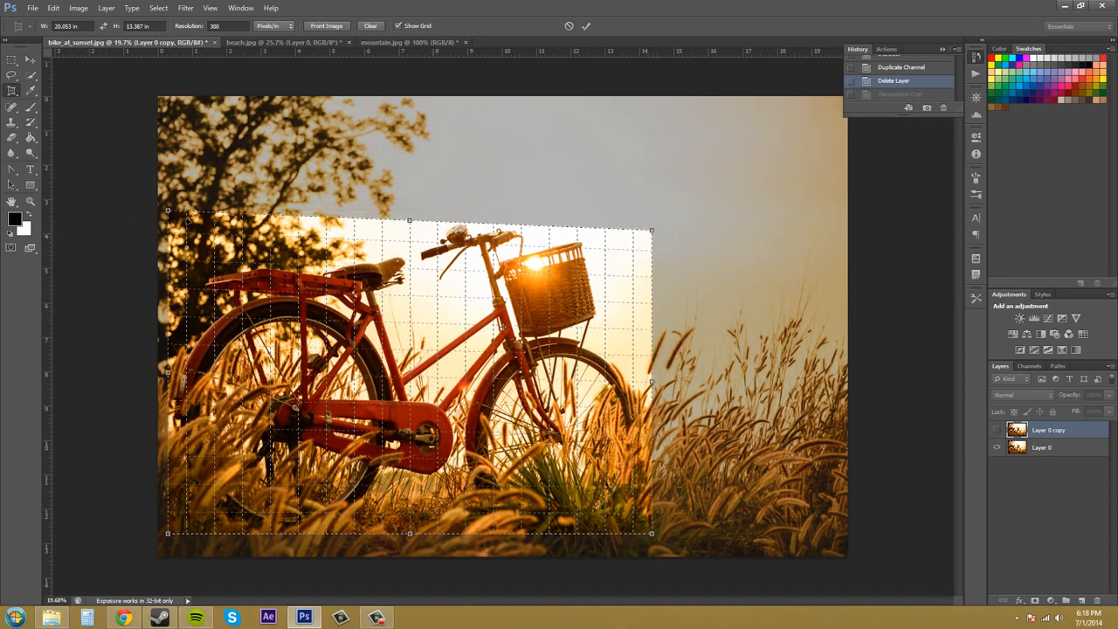
drag(168, 210, 169, 206)
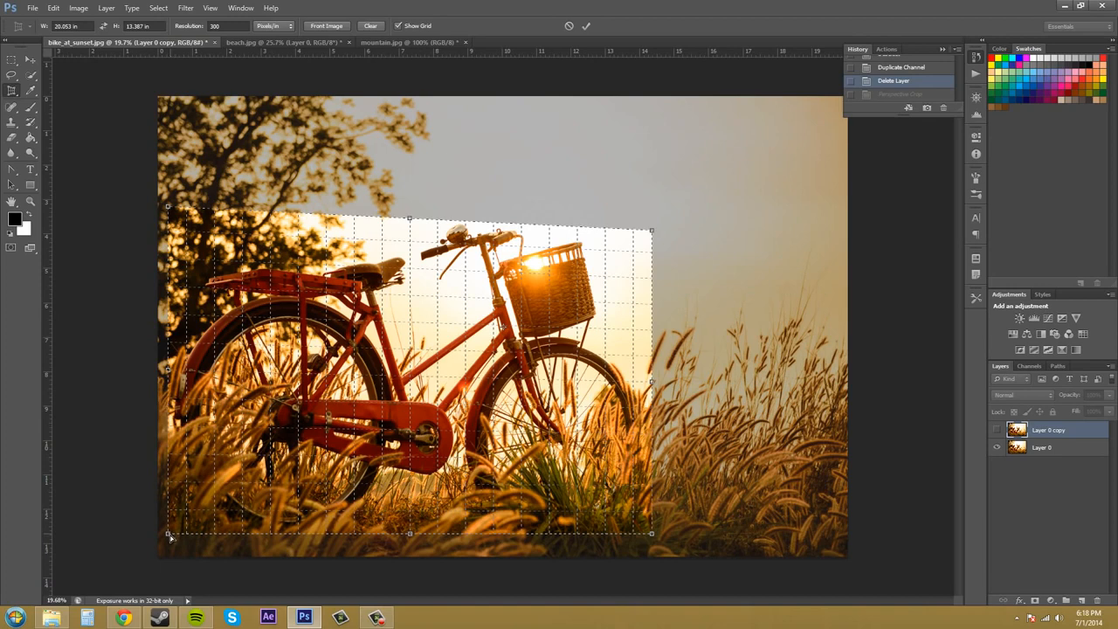
drag(170, 538, 172, 548)
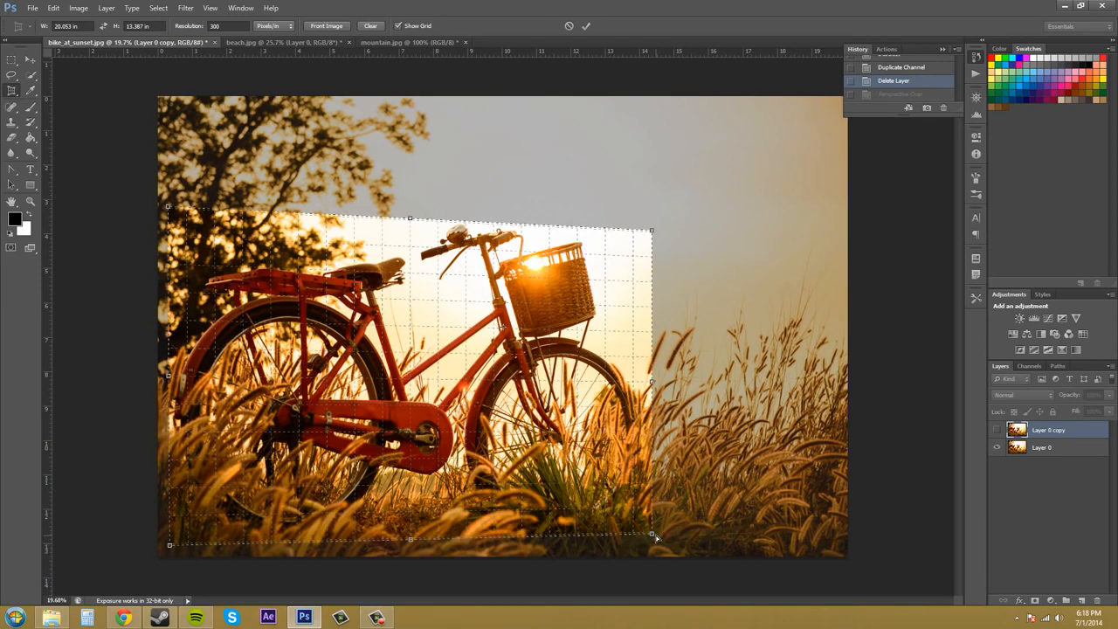
drag(656, 535, 657, 523)
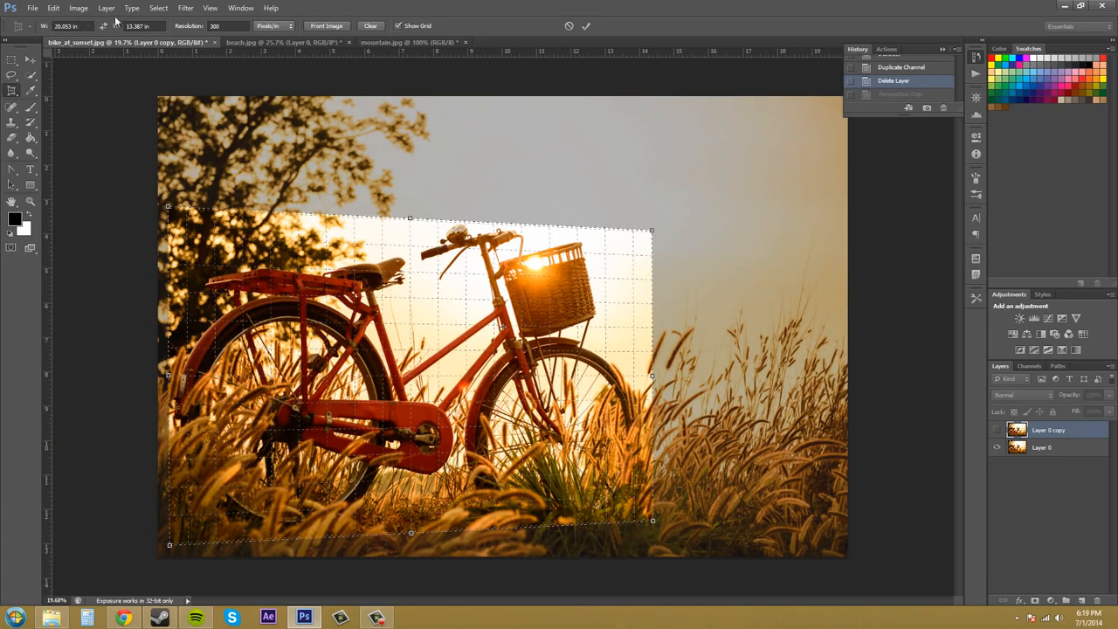
- Apply the perspective crop with its width, height and resolution values cleared, and undo it
click(369, 26)
key(Return)
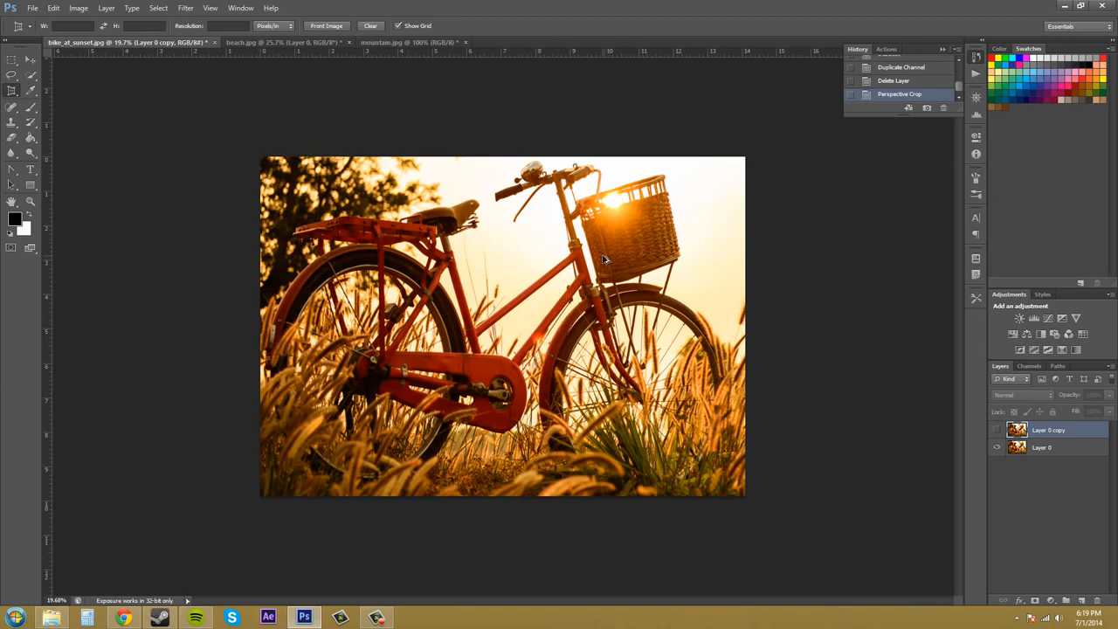
key(ctrl+z)
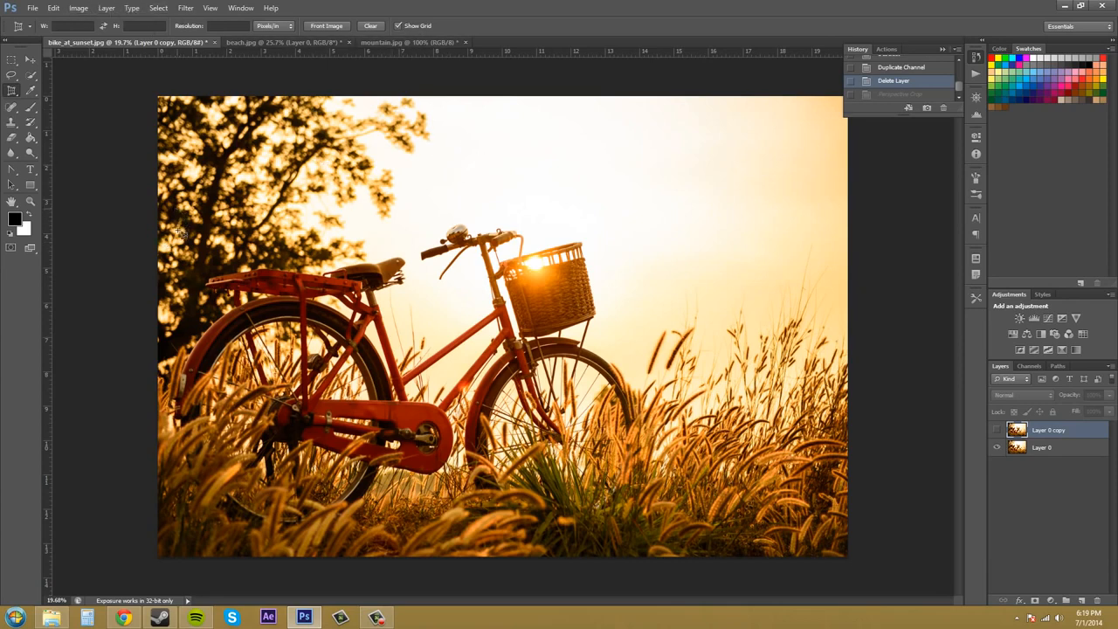
- Perspective-crop the photo around the bicycle, tapered toward the front wheel, using the front image's 20.053 × 13.387 in size and 300 pixels/in resolution
drag(178, 208, 646, 537)
drag(644, 210, 640, 232)
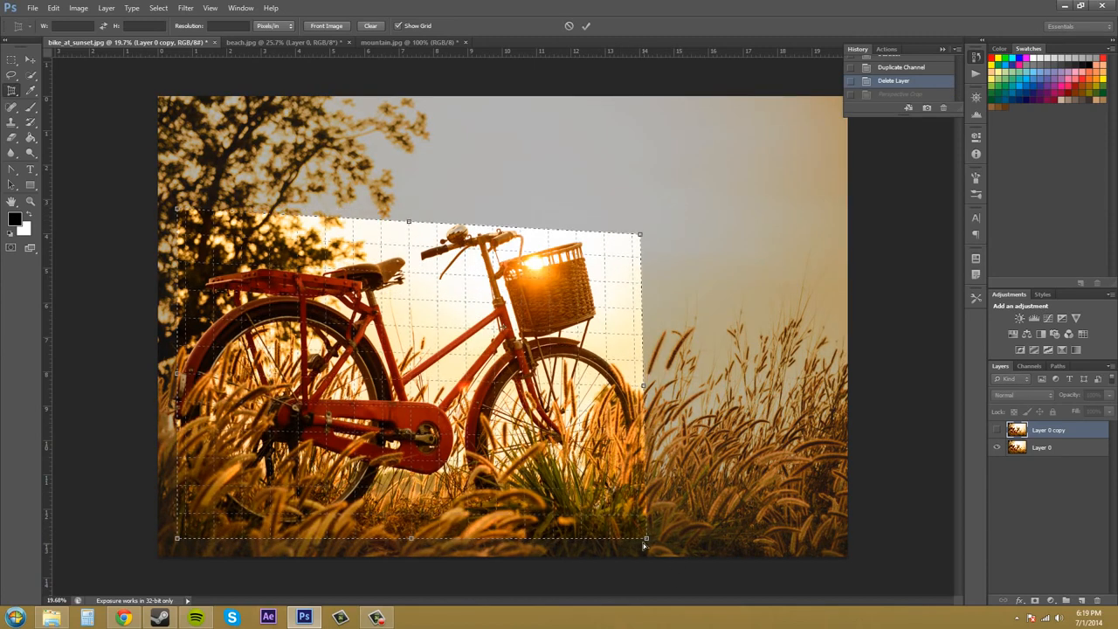
drag(651, 543, 647, 508)
drag(177, 210, 178, 194)
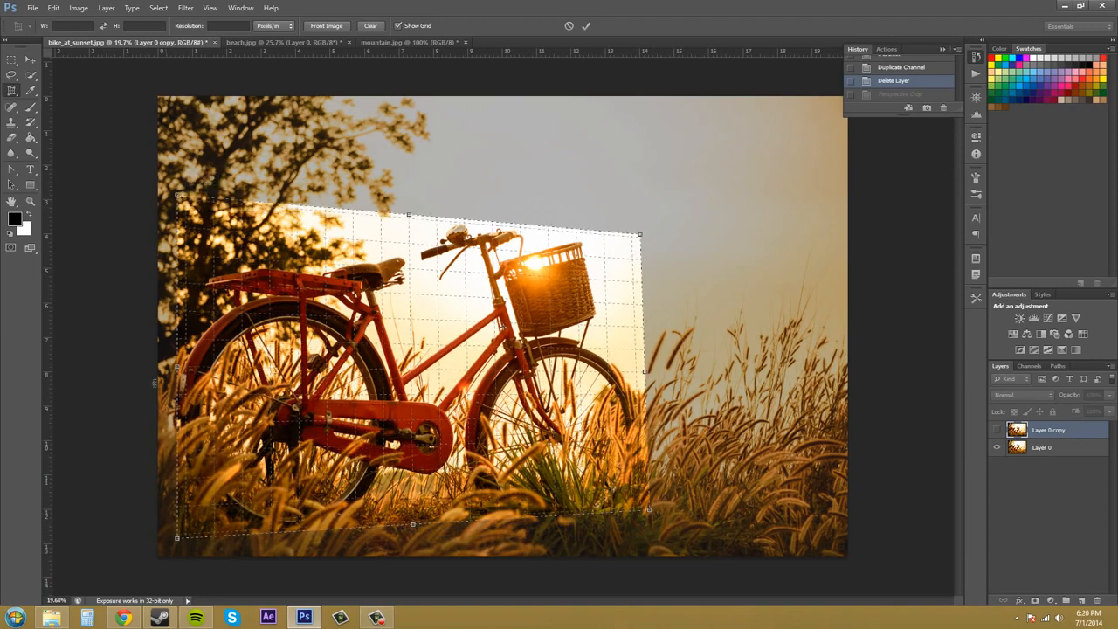
drag(179, 543, 175, 556)
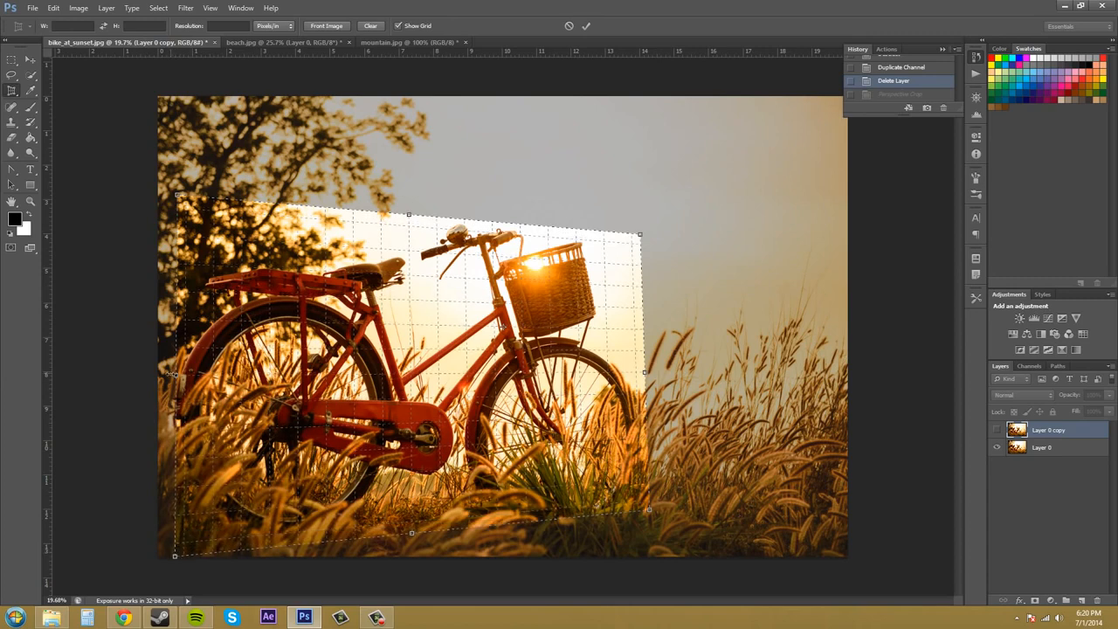
drag(172, 373, 168, 374)
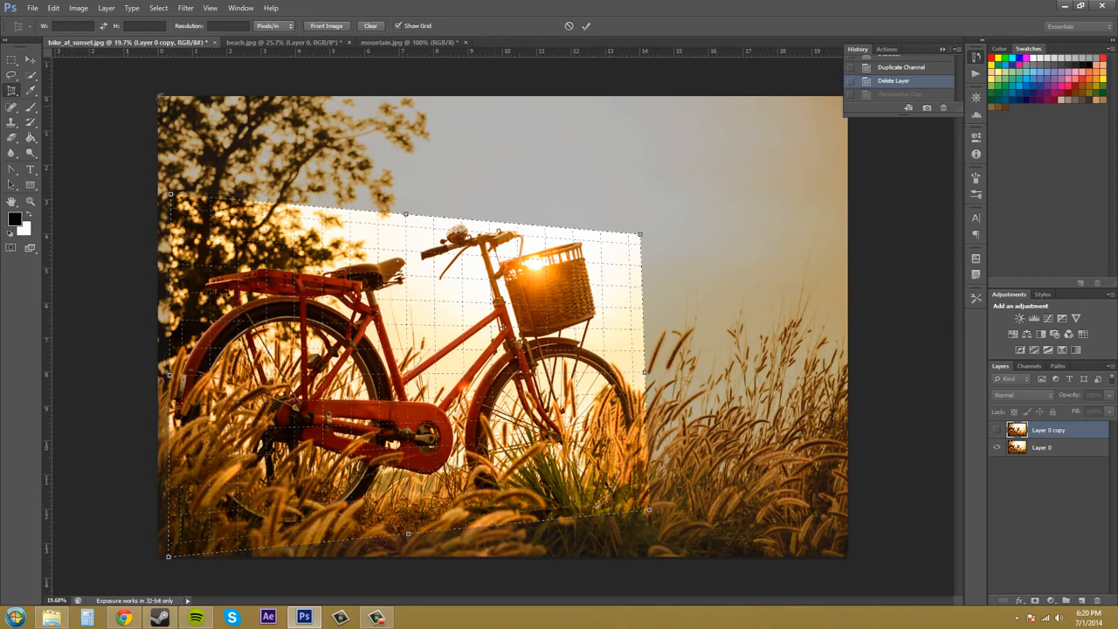
click(322, 27)
click(587, 27)
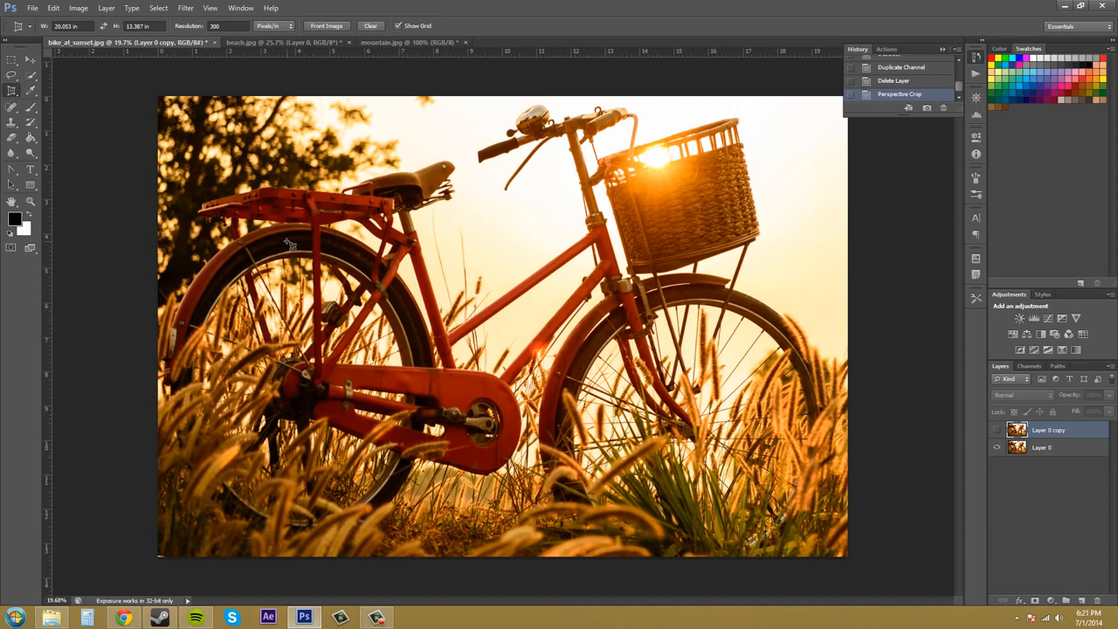
- Clear the crop's size and resolution values and switch to the beach.jpg document
click(370, 26)
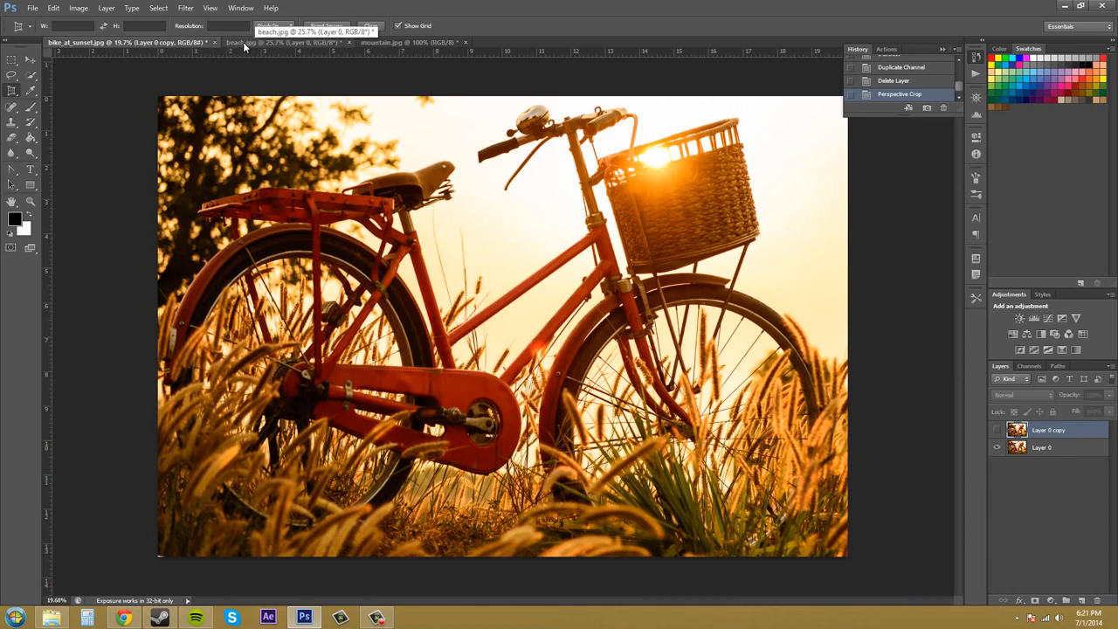
click(245, 43)
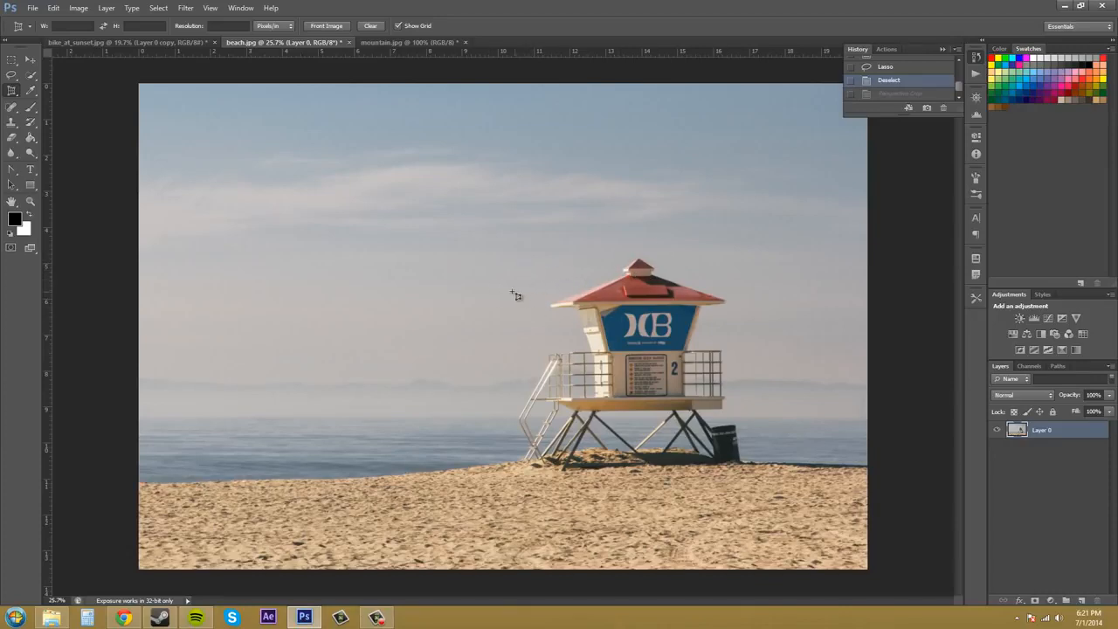
- Perspective-crop the beach photo around the lifeguard tower with the upper corners pulled inward, and undo the crop
drag(490, 254, 768, 472)
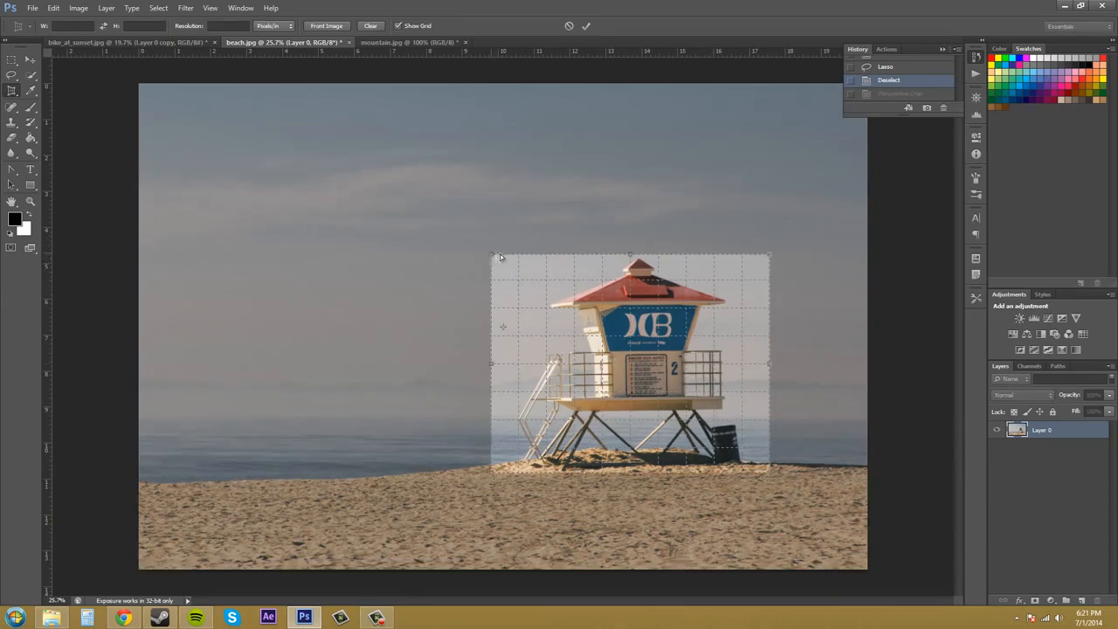
drag(495, 254, 529, 256)
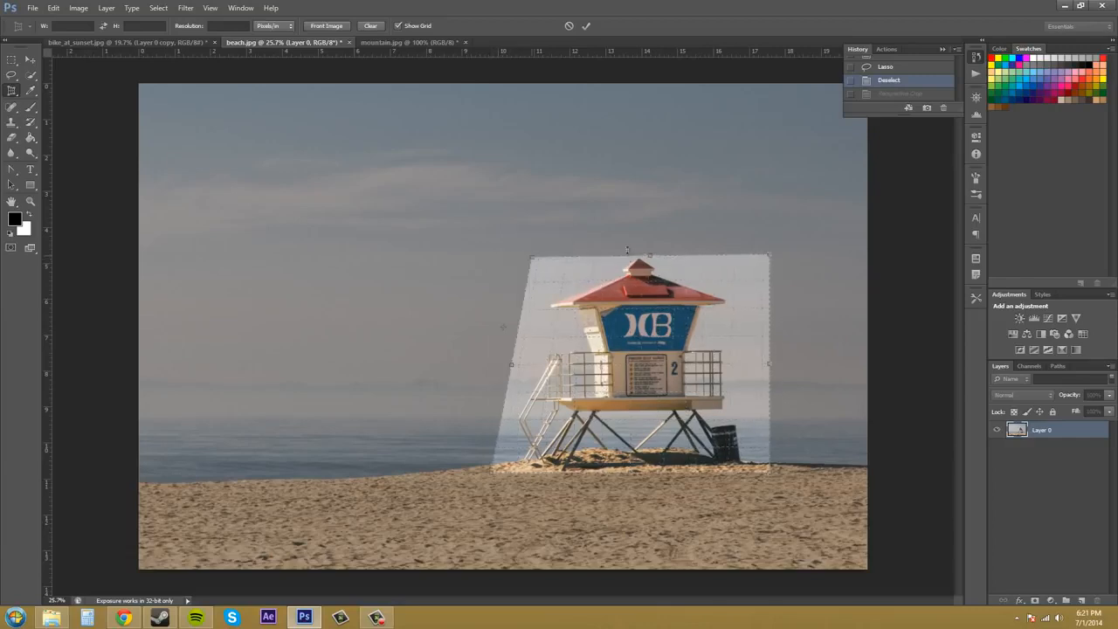
drag(756, 259, 718, 258)
drag(540, 258, 552, 259)
drag(491, 471, 510, 469)
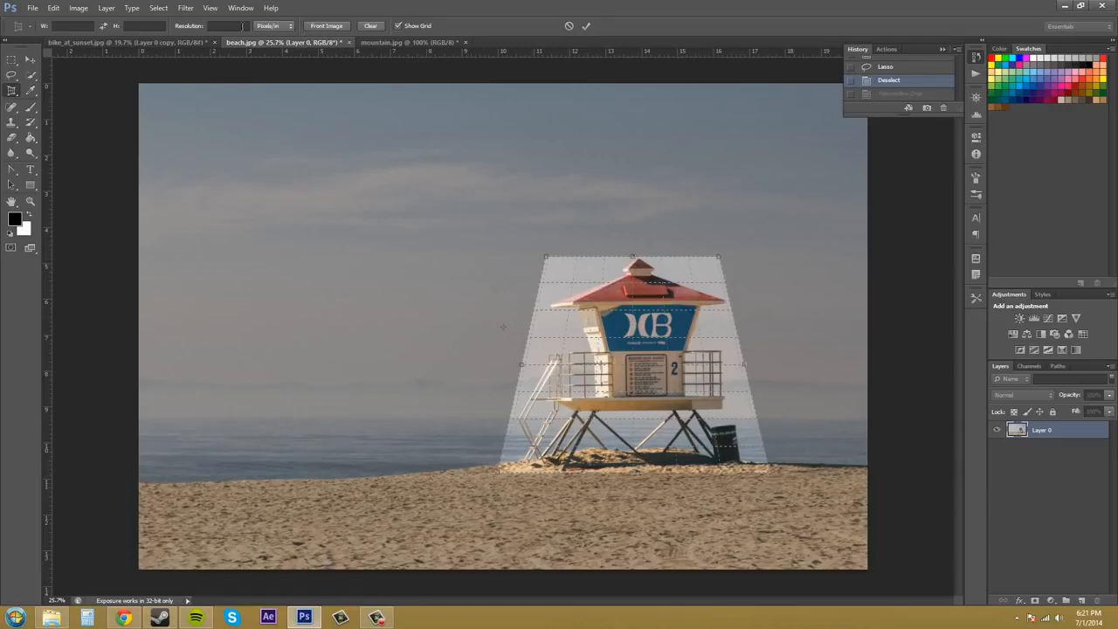
click(585, 29)
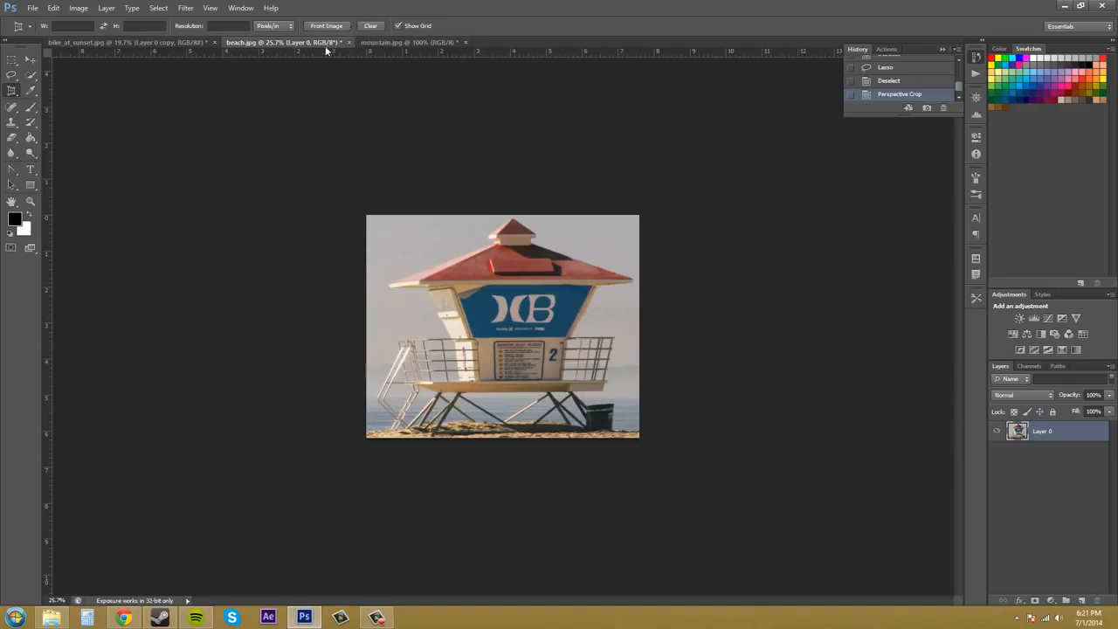
key(ctrl+z)
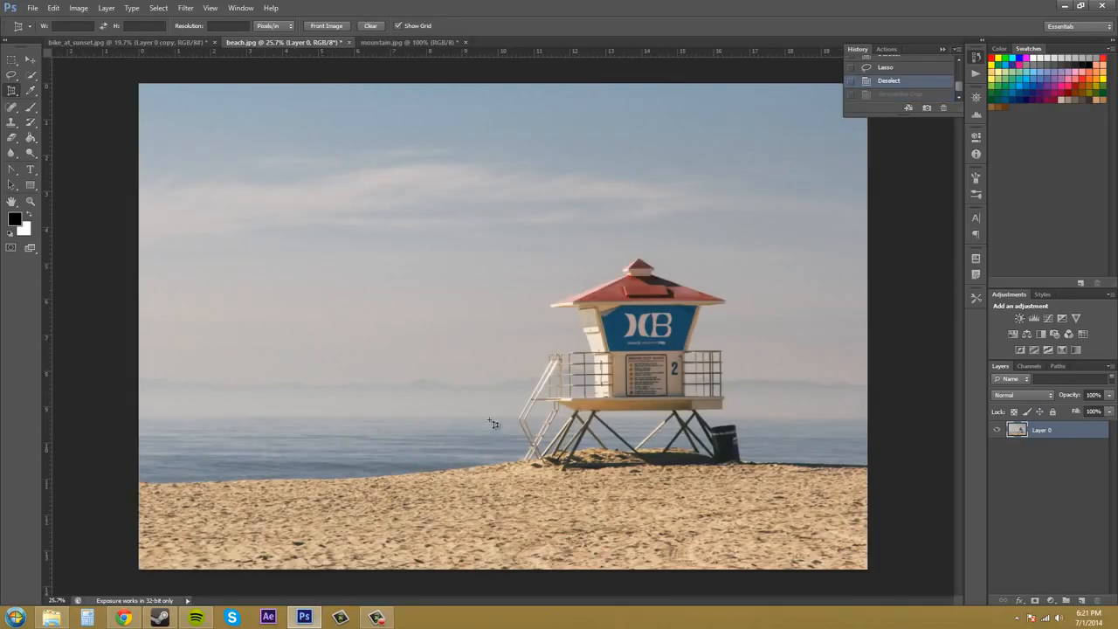
- Draw a perspective crop area around the lifeguard tower, with the upper corners moved inward and the lower corners outward
drag(520, 245, 752, 474)
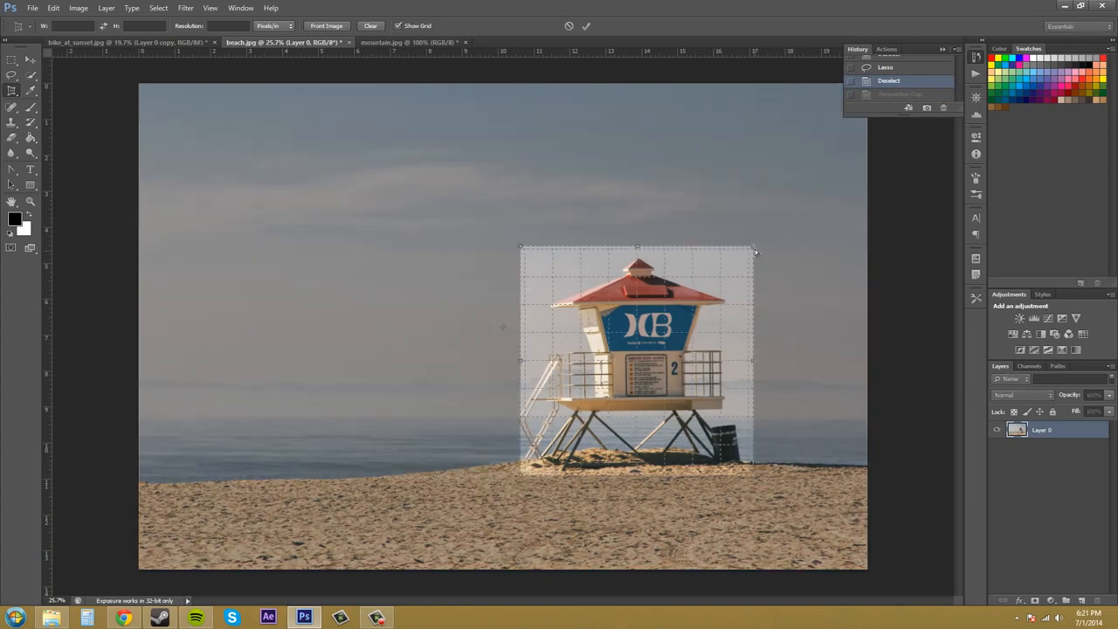
drag(754, 249, 731, 249)
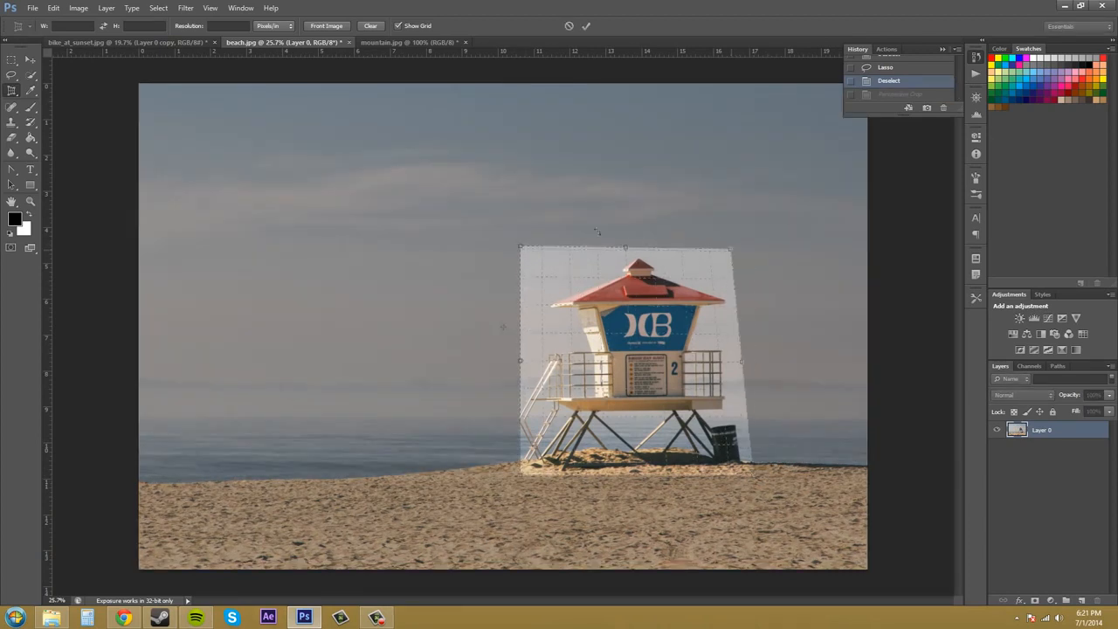
drag(519, 247, 549, 249)
drag(730, 250, 724, 250)
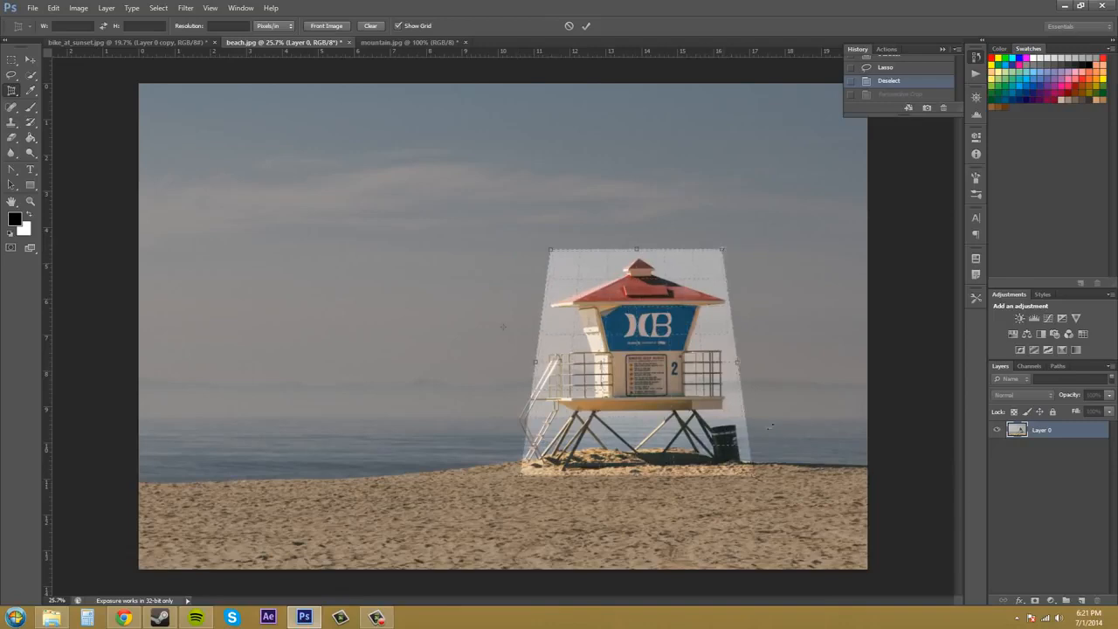
drag(757, 474, 766, 472)
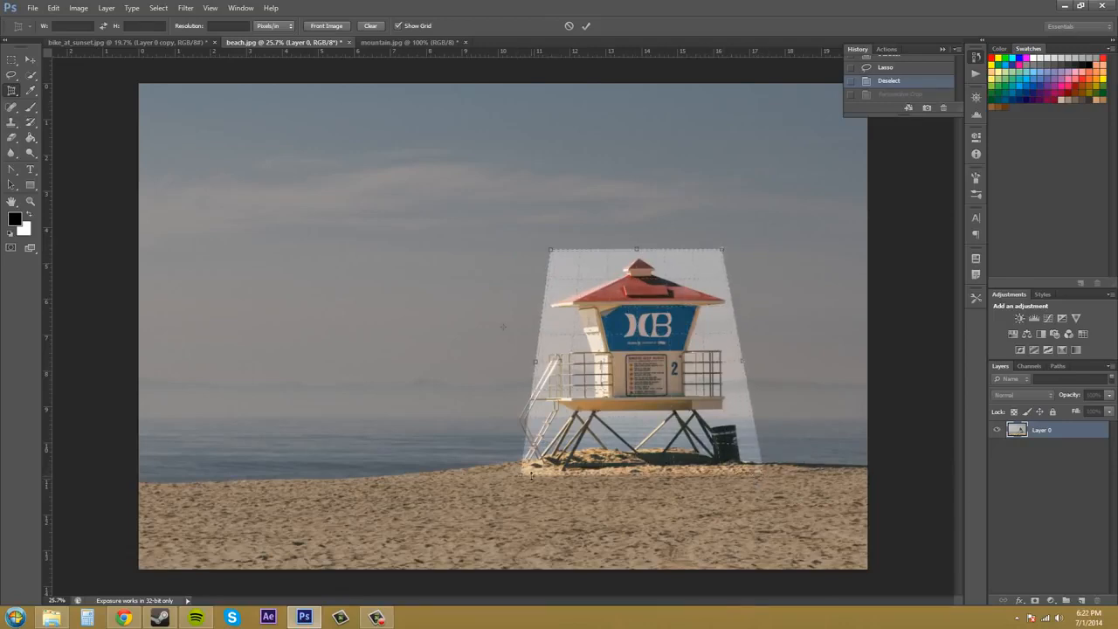
drag(522, 477, 506, 475)
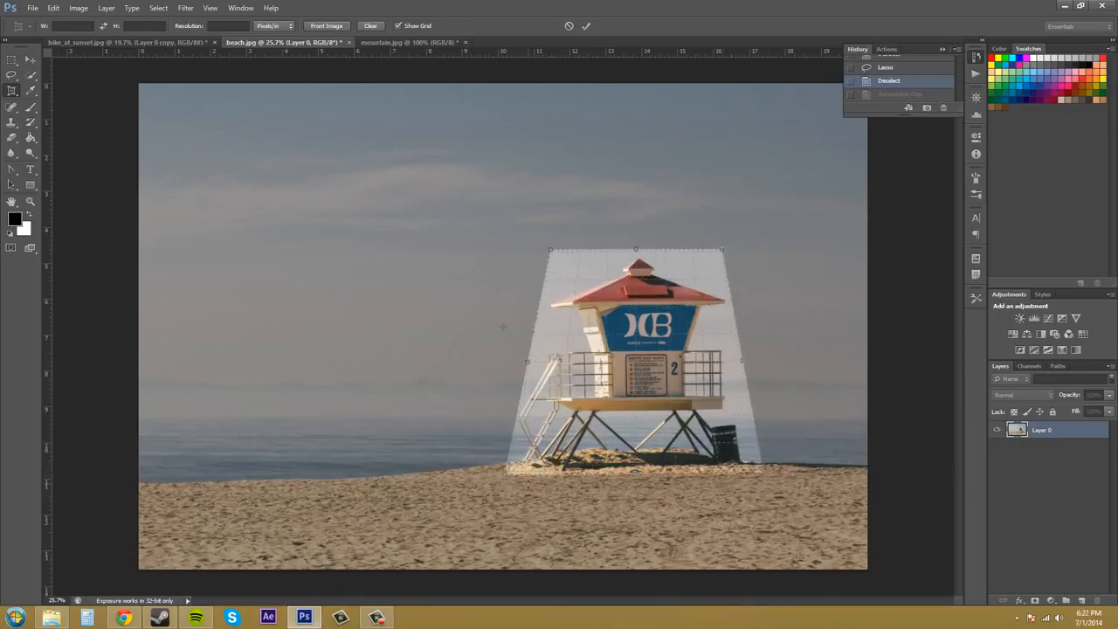
- Apply the tower crop at the front image's 20.296 × 13.529 in and 240 pixels/in, and undo it with the crop values cleared
click(326, 27)
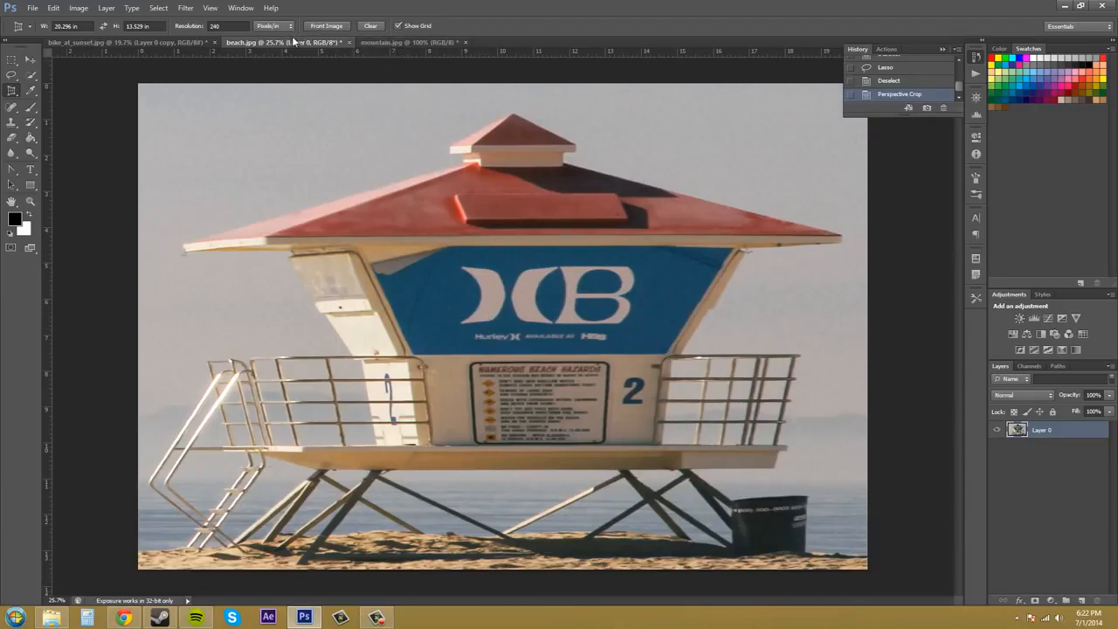
click(370, 27)
key(ctrl+z)
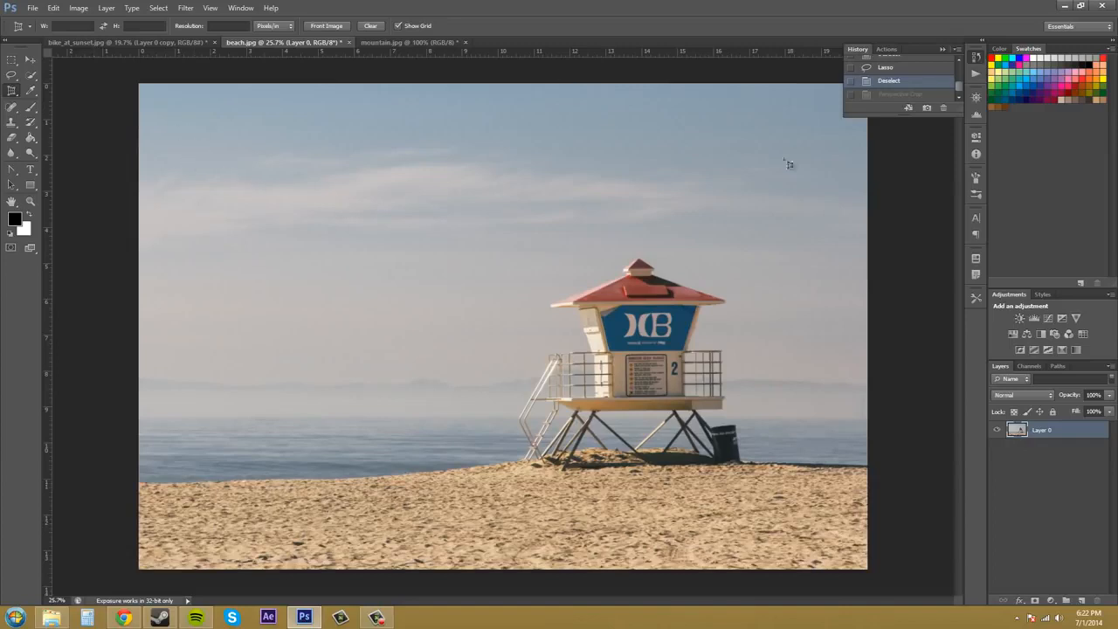
- Draw a crop area around the tower, stretch its two seaward-opposite corners up and down, and toggle the perspective grid off and back on
drag(493, 243, 783, 480)
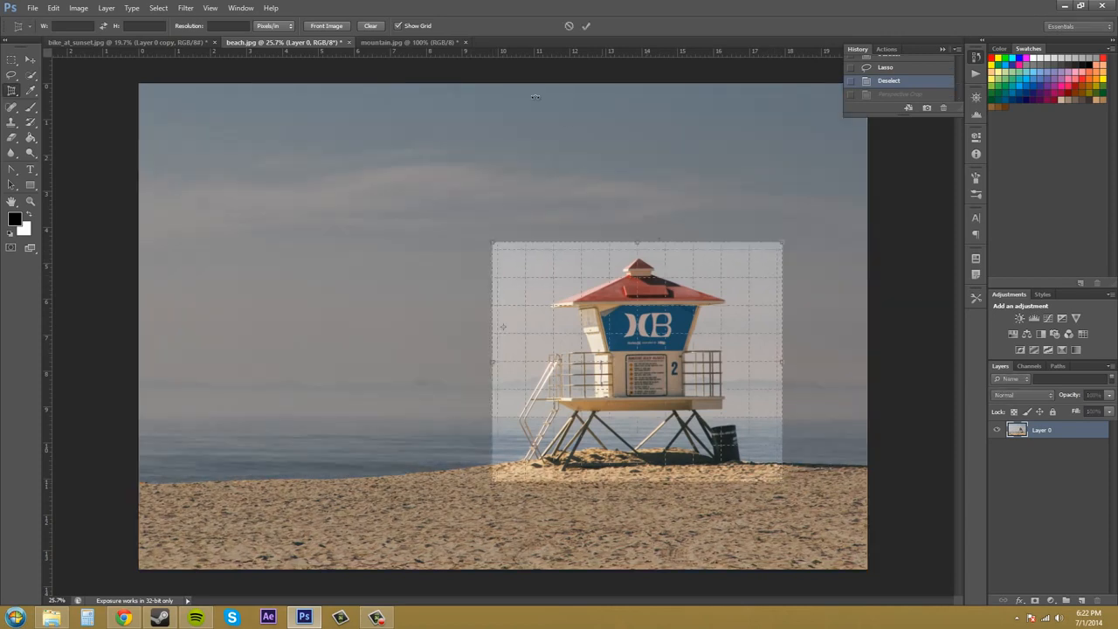
click(399, 26)
click(398, 26)
drag(781, 243, 781, 185)
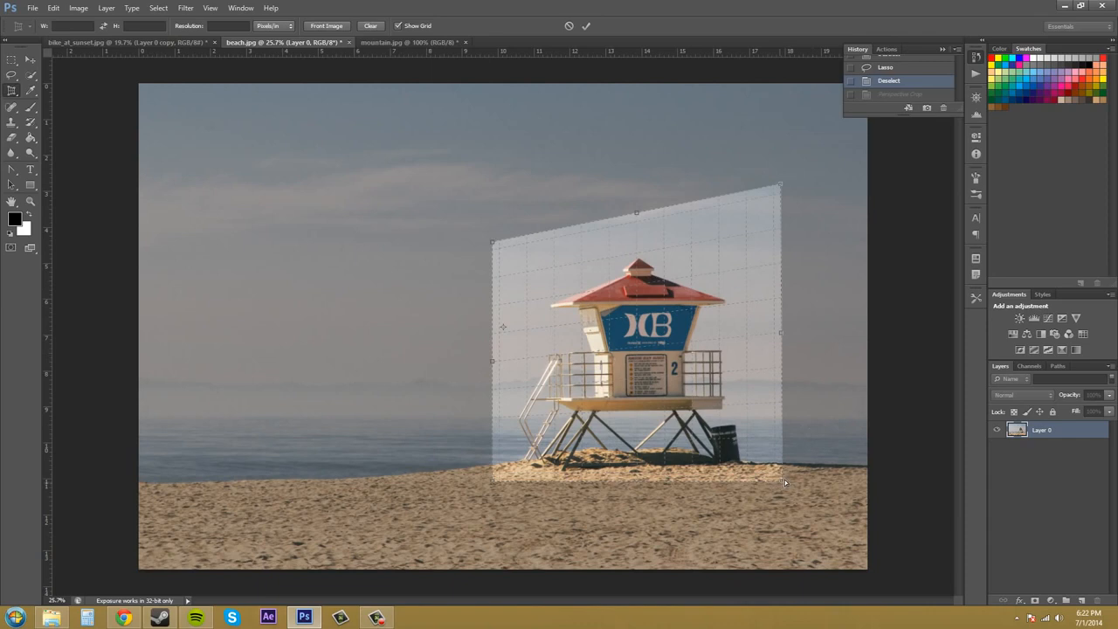
drag(783, 481, 810, 534)
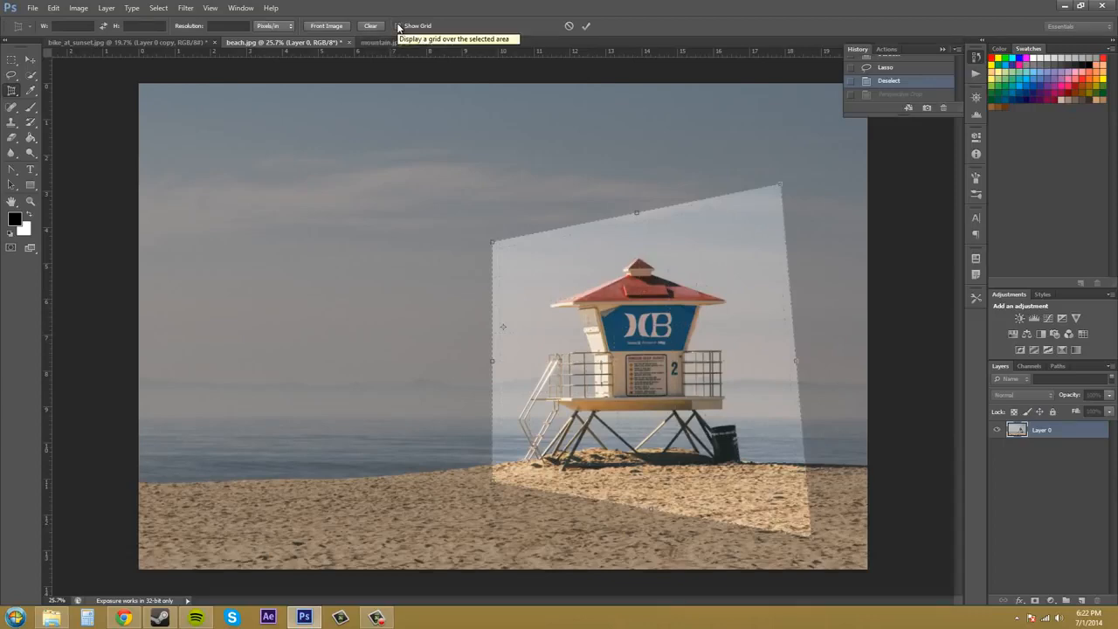
click(398, 26)
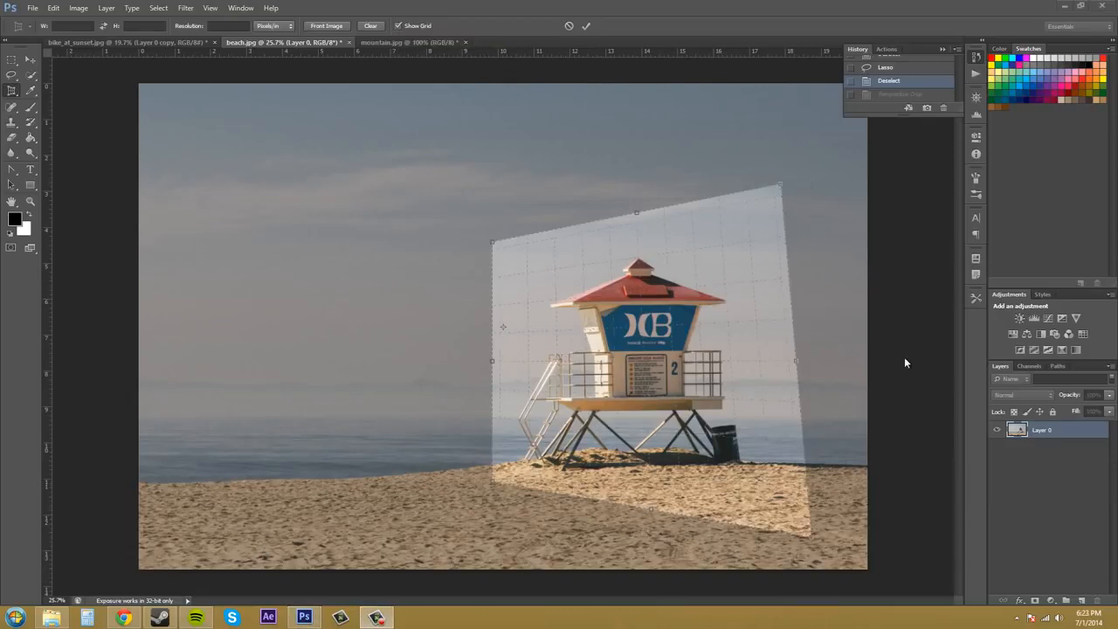
- Rotate the crop area around the tower, reposition its corners into an upright skewed frame, and rotate it slightly again
drag(786, 181, 688, 130)
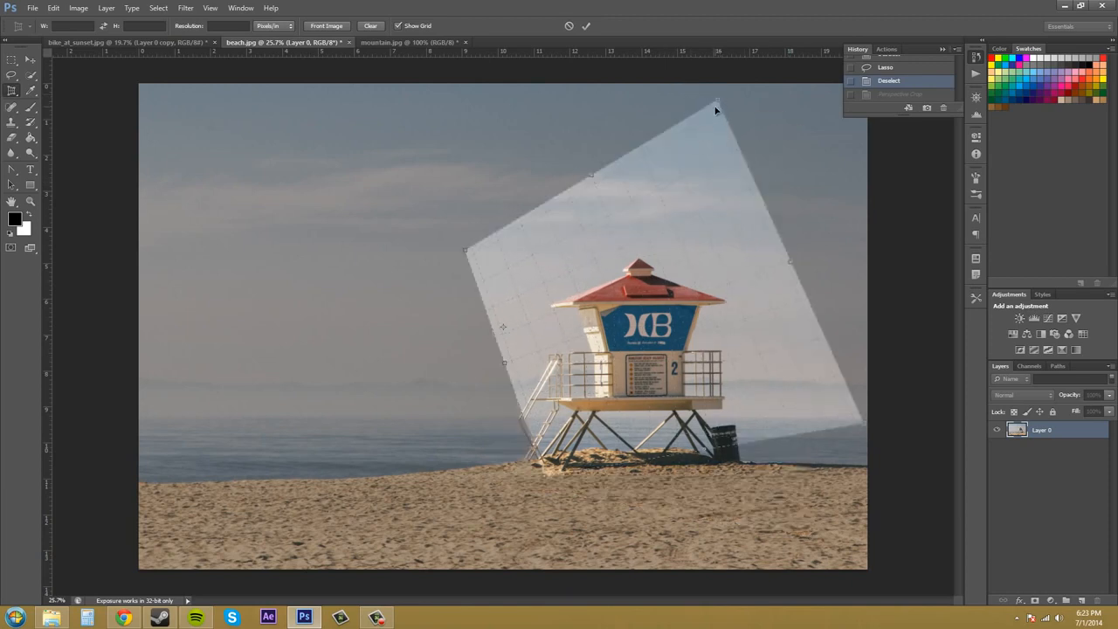
drag(716, 97, 765, 196)
drag(529, 459, 463, 482)
drag(859, 428, 780, 483)
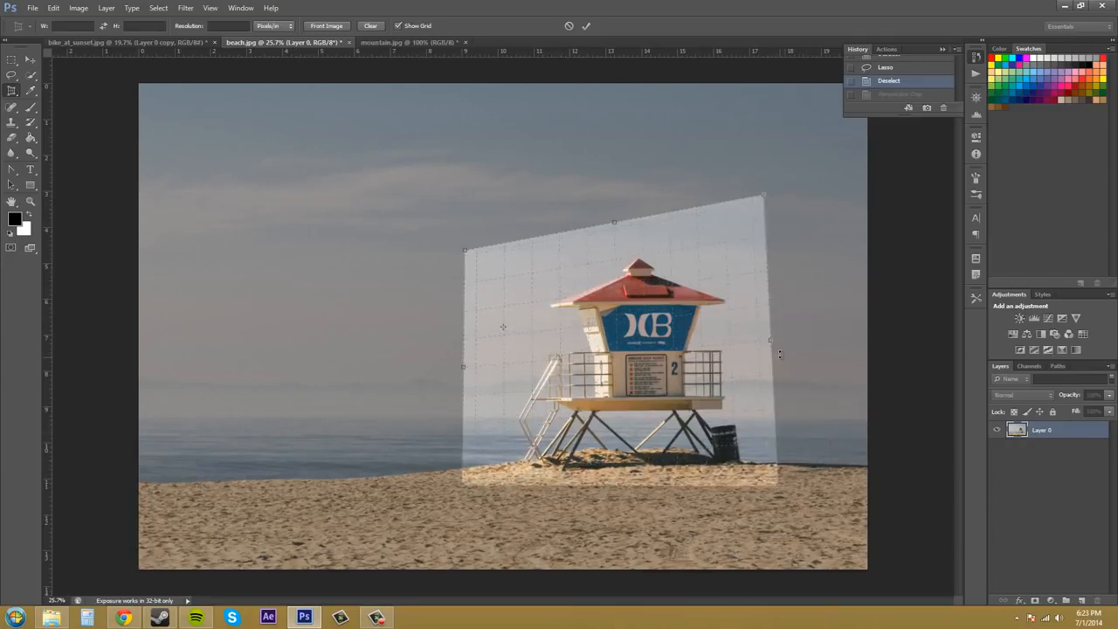
drag(781, 332, 769, 356)
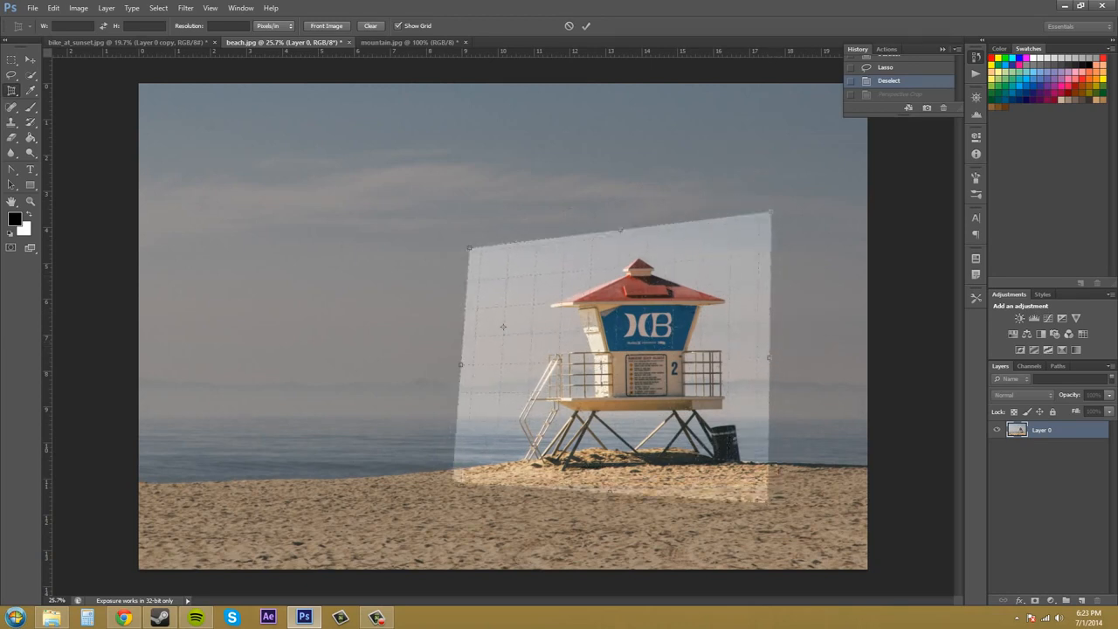
key(F9)
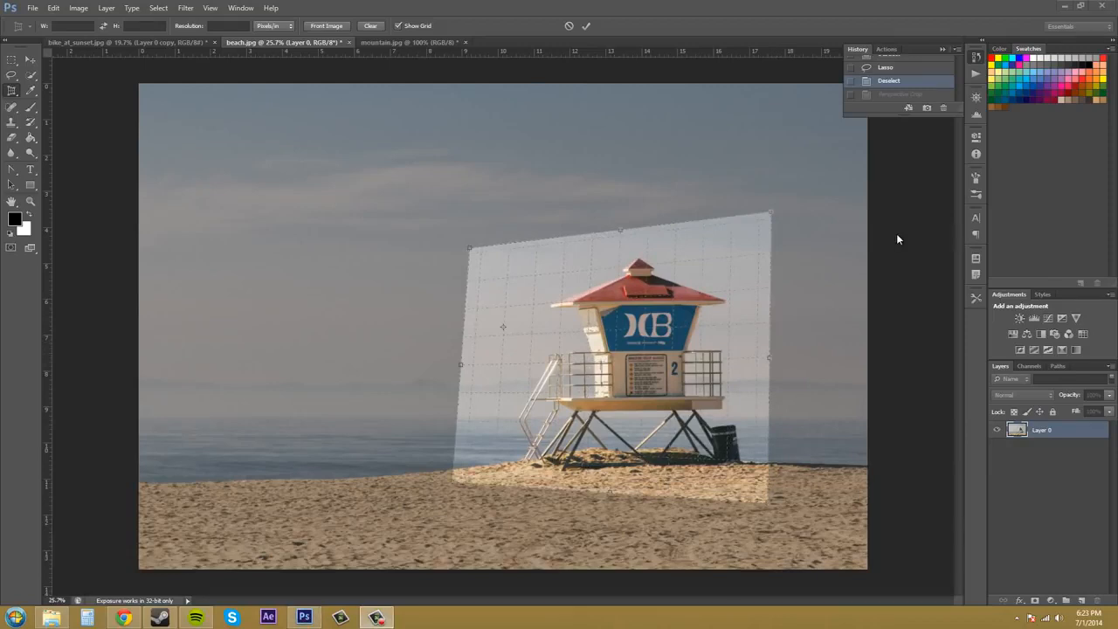